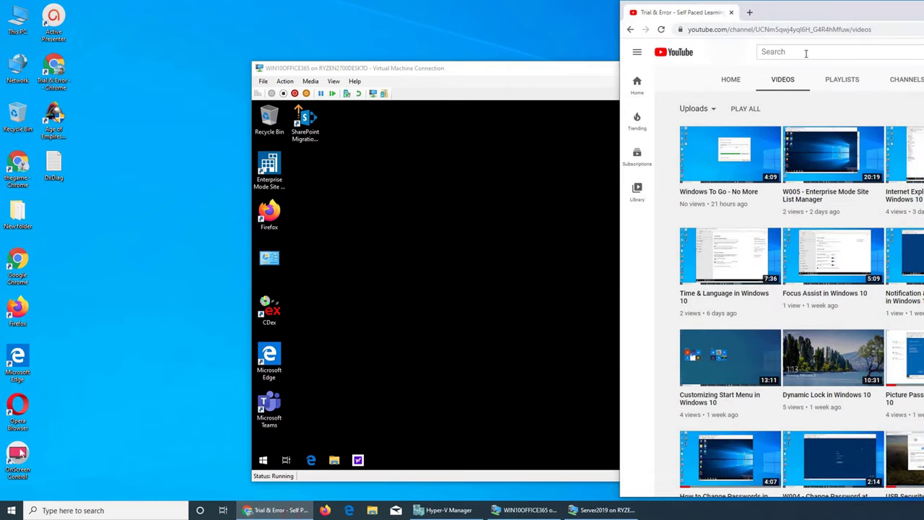
- Move the YouTube Chrome window left, dismiss its notifications, and focus the Windows 10 VM window
{"action": "left_click_drag", "start_coordinate": [818, 10], "coordinate": [199, 10]}
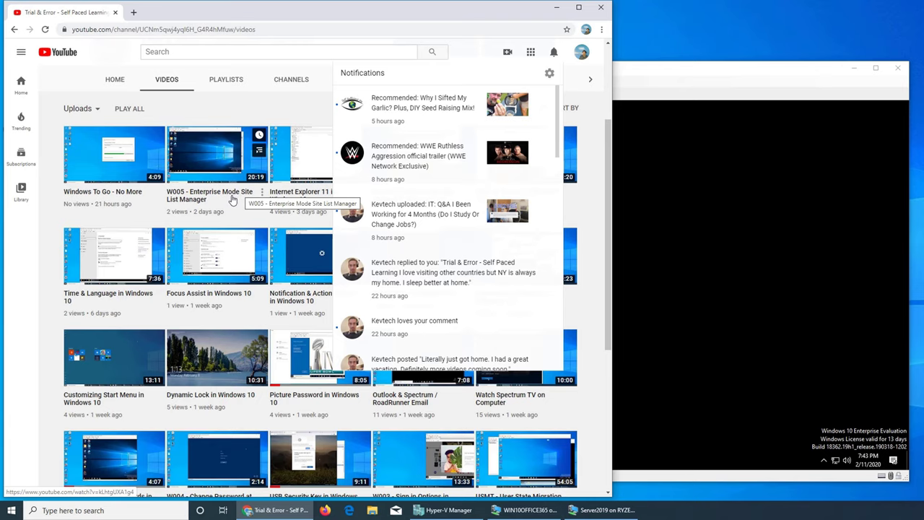
{"action": "left_click", "coordinate": [435, 73]}
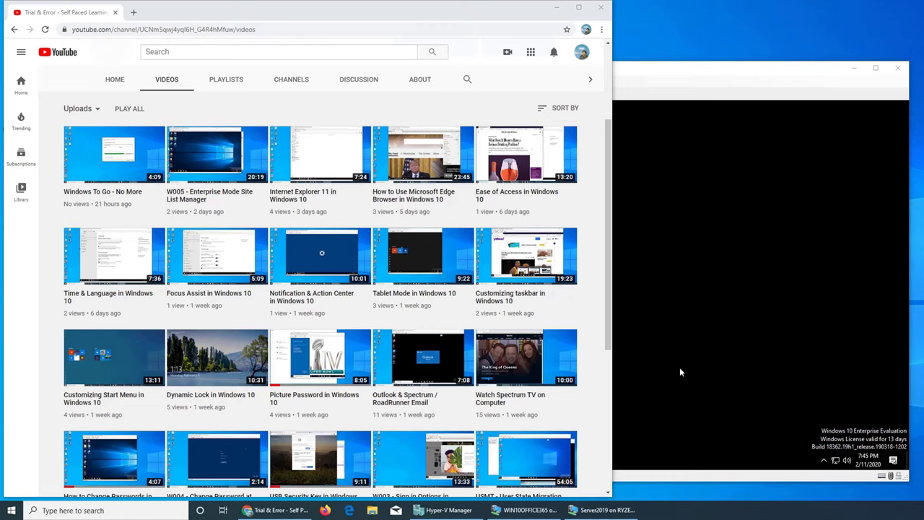
{"action": "left_click", "coordinate": [699, 90]}
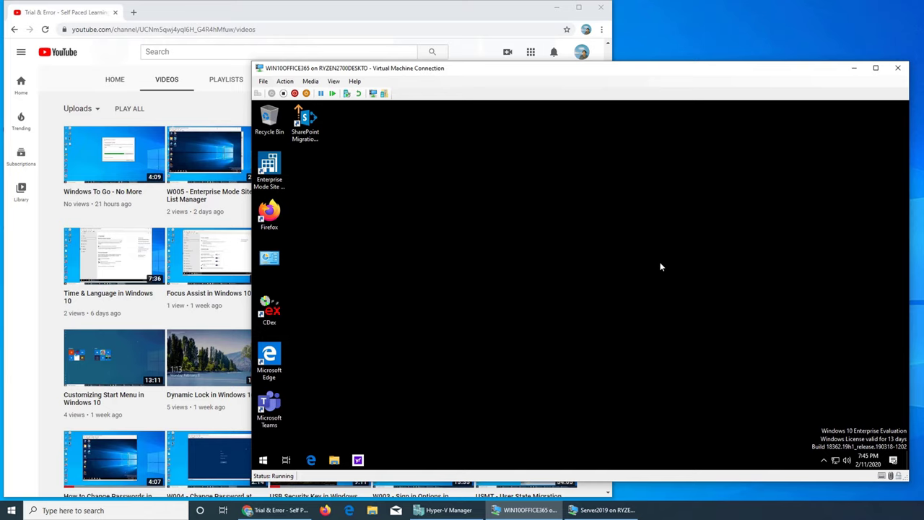
- Search 'group' from the VM's Start menu and launch Edit group policy
{"action": "left_click", "coordinate": [263, 460]}
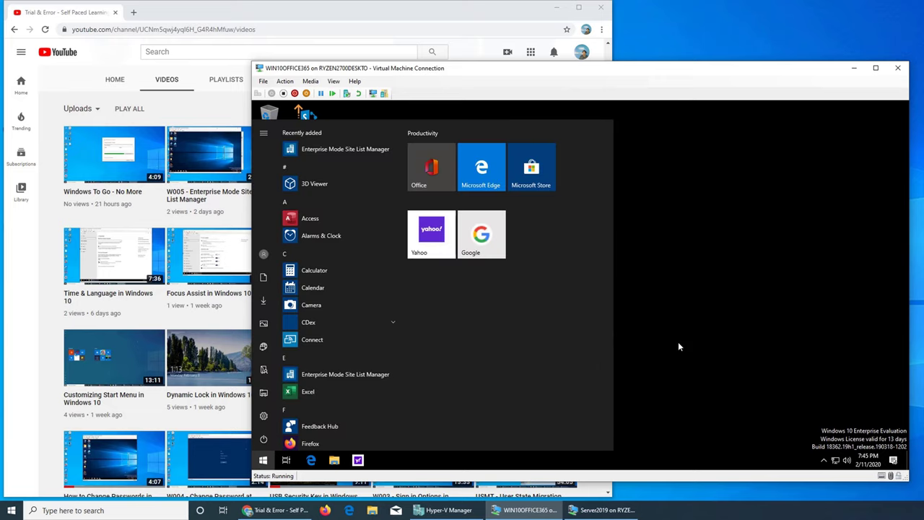
{"action": "type", "text": "group"}
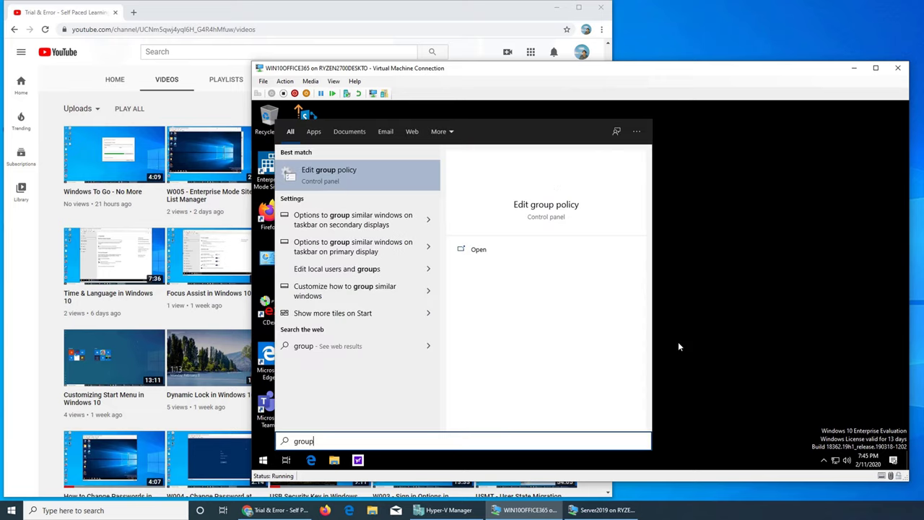
{"action": "left_click", "coordinate": [348, 172]}
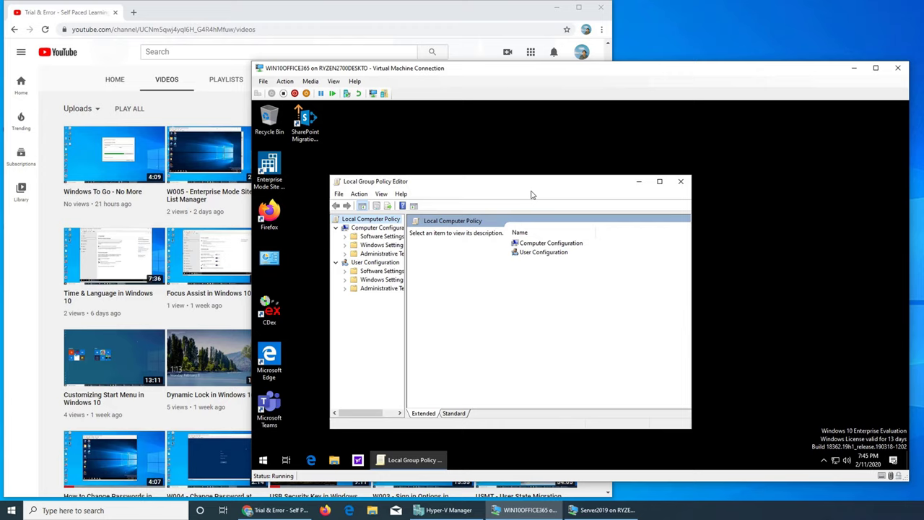
- Enlarge the Local Group Policy Editor window and widen its folder tree
{"action": "left_click_drag", "start_coordinate": [692, 209], "coordinate": [777, 215]}
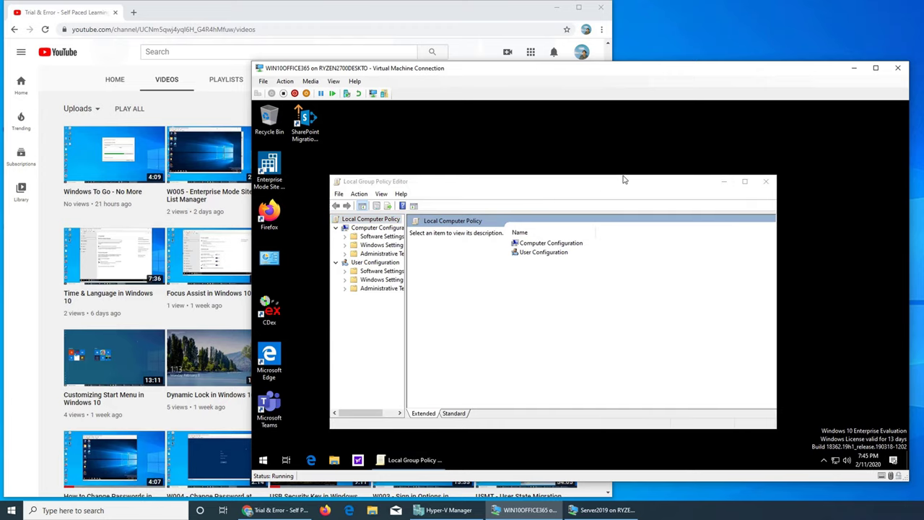
{"action": "left_click_drag", "start_coordinate": [625, 180], "coordinate": [626, 136]}
{"action": "left_click_drag", "start_coordinate": [777, 234], "coordinate": [817, 236]}
{"action": "left_click_drag", "start_coordinate": [406, 303], "coordinate": [444, 299]}
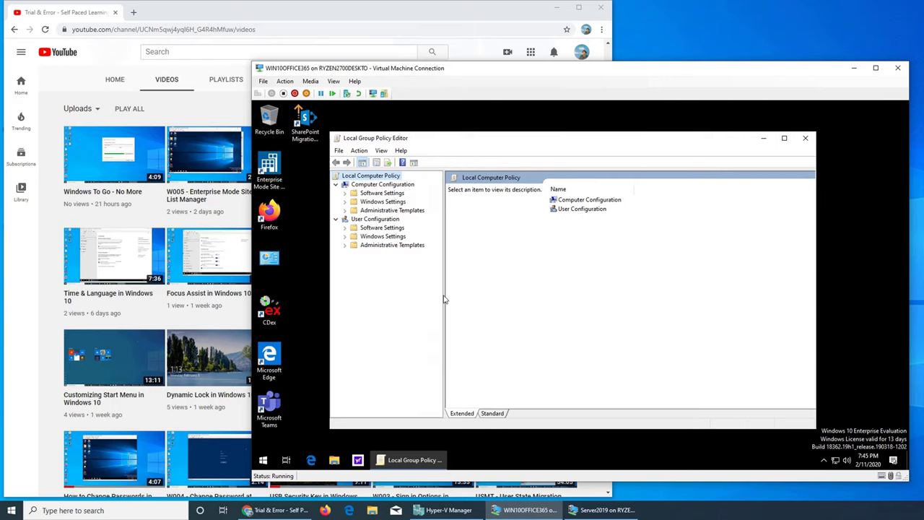
- Expand Computer Configuration > Administrative Templates > Windows Components > Microsoft Edge
{"action": "double_click", "coordinate": [590, 203]}
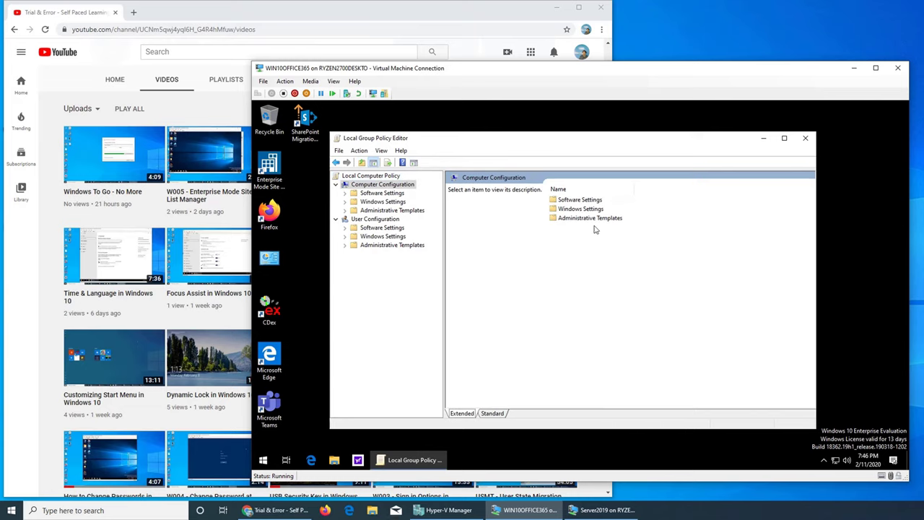
{"action": "double_click", "coordinate": [596, 218]}
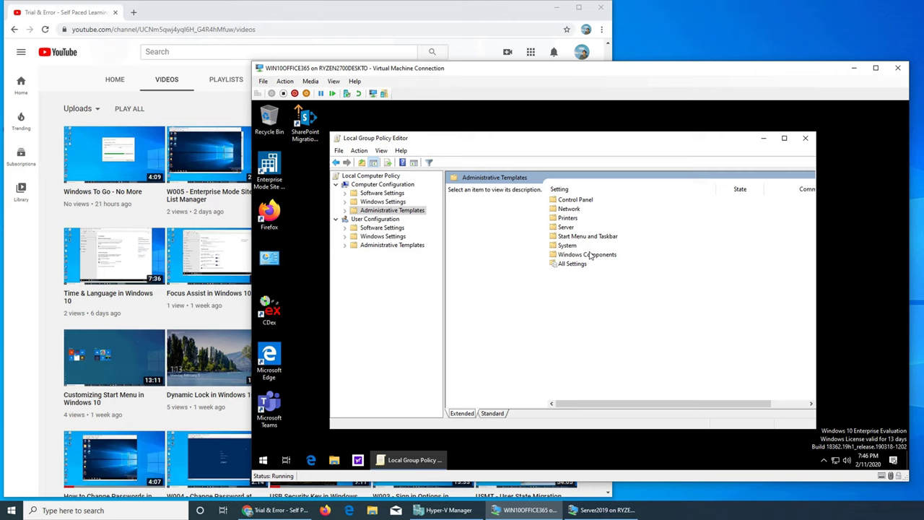
{"action": "double_click", "coordinate": [591, 255]}
{"action": "scroll", "coordinate": [615, 292], "scroll_direction": "down", "scroll_amount": 7}
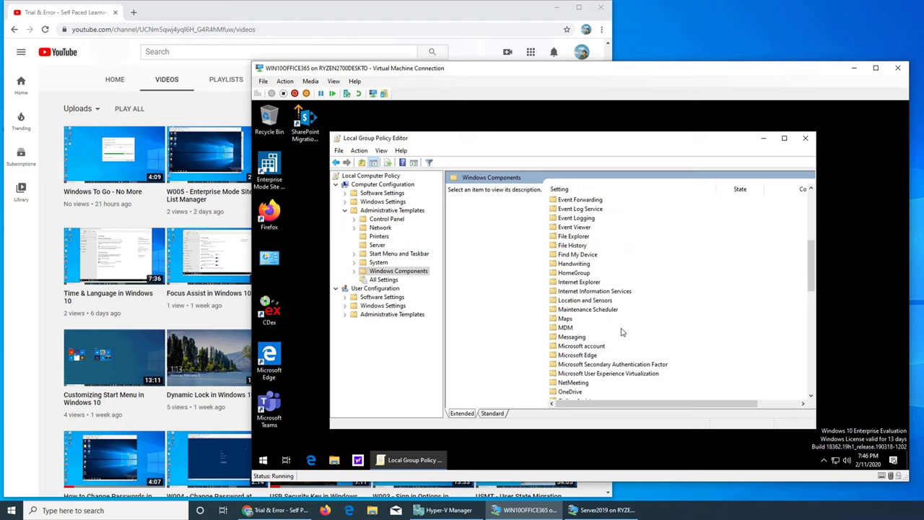
{"action": "double_click", "coordinate": [582, 355]}
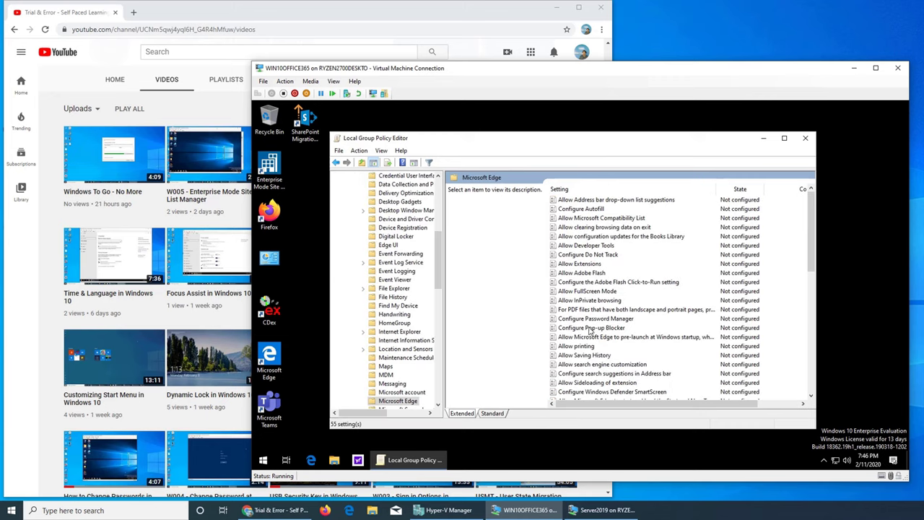
- Sort the Edge settings by name and select Configure the Enterprise Mode Site List
{"action": "scroll", "coordinate": [587, 334], "scroll_direction": "down", "scroll_amount": 2}
{"action": "scroll", "coordinate": [588, 333], "scroll_direction": "up", "scroll_amount": 2}
{"action": "left_click", "coordinate": [570, 190]}
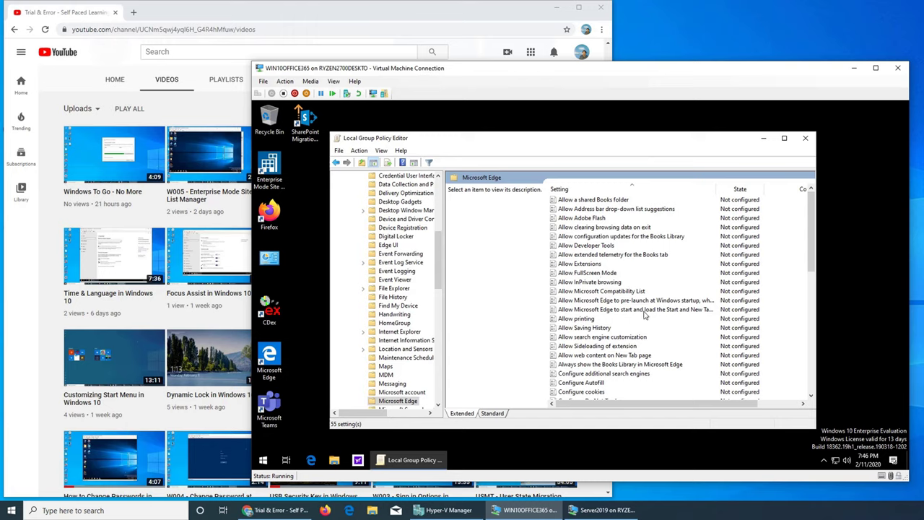
{"action": "scroll", "coordinate": [643, 318], "scroll_direction": "down", "scroll_amount": 2}
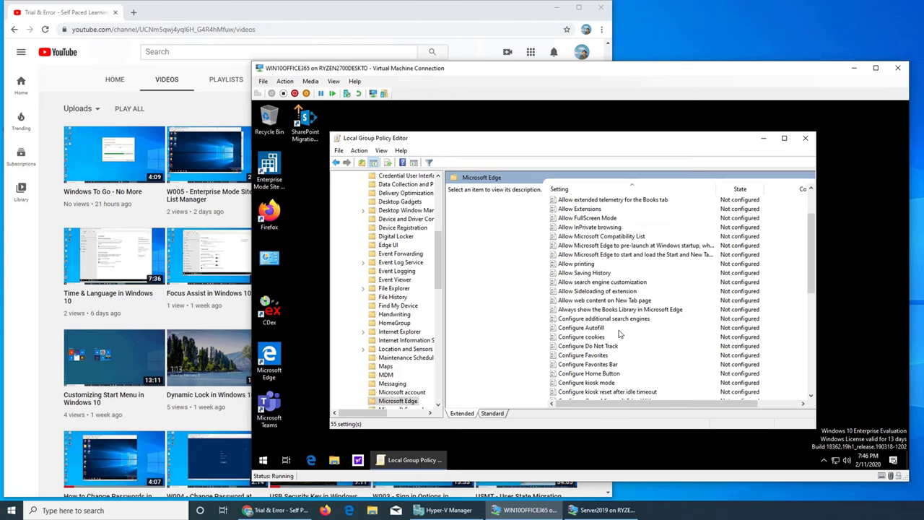
{"action": "scroll", "coordinate": [648, 320], "scroll_direction": "down", "scroll_amount": 1}
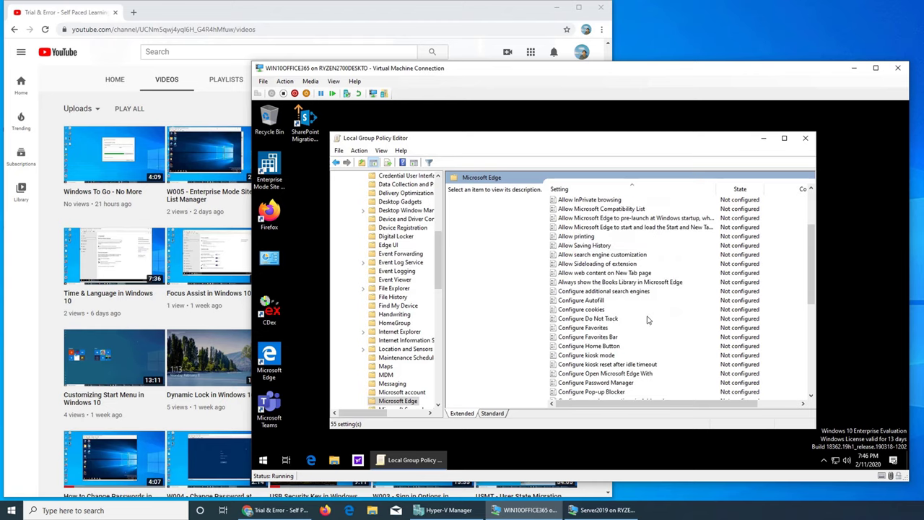
{"action": "scroll", "coordinate": [648, 320], "scroll_direction": "down", "scroll_amount": 1}
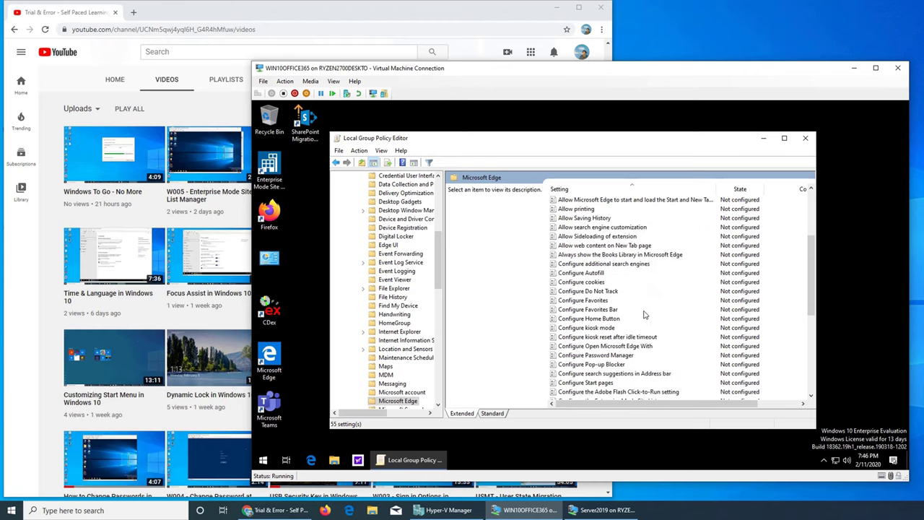
{"action": "scroll", "coordinate": [647, 315], "scroll_direction": "down", "scroll_amount": 1}
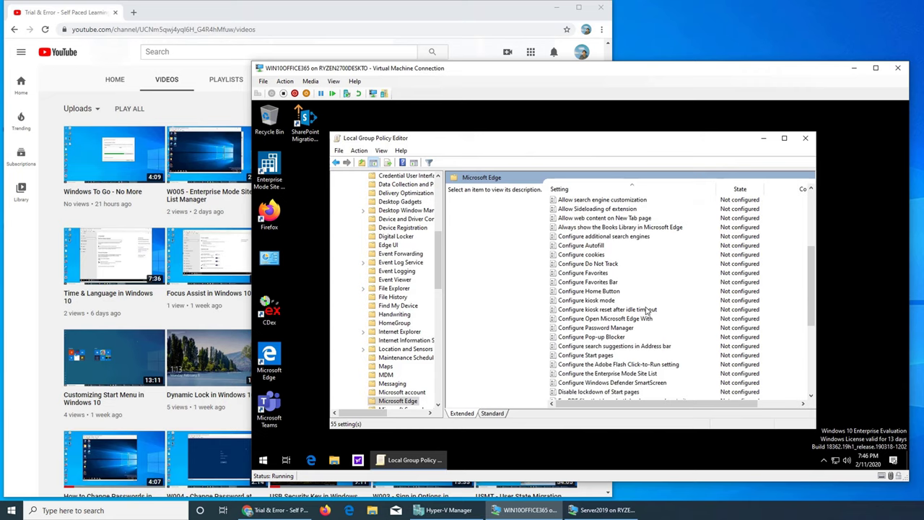
{"action": "left_click", "coordinate": [640, 374]}
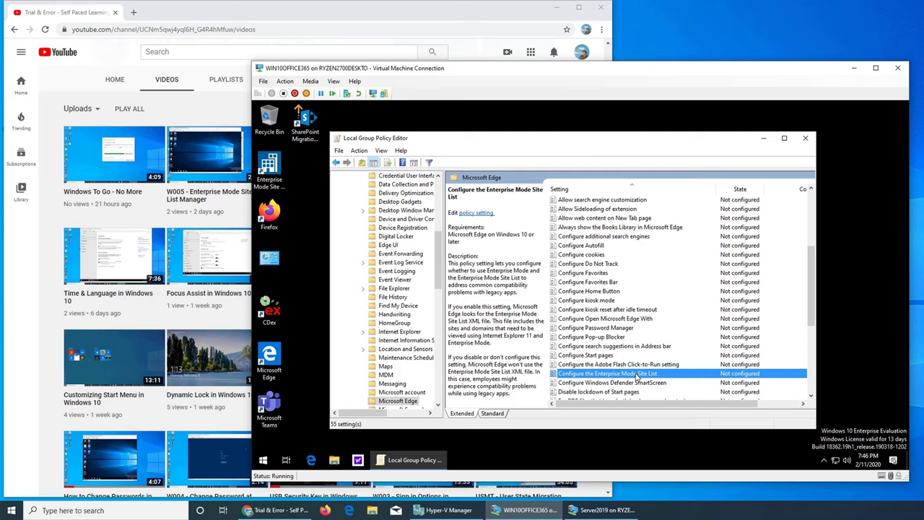
- Set Configure the Enterprise Mode Site List to Enabled, then switch to the Server 2019 VM
{"action": "double_click", "coordinate": [637, 374]}
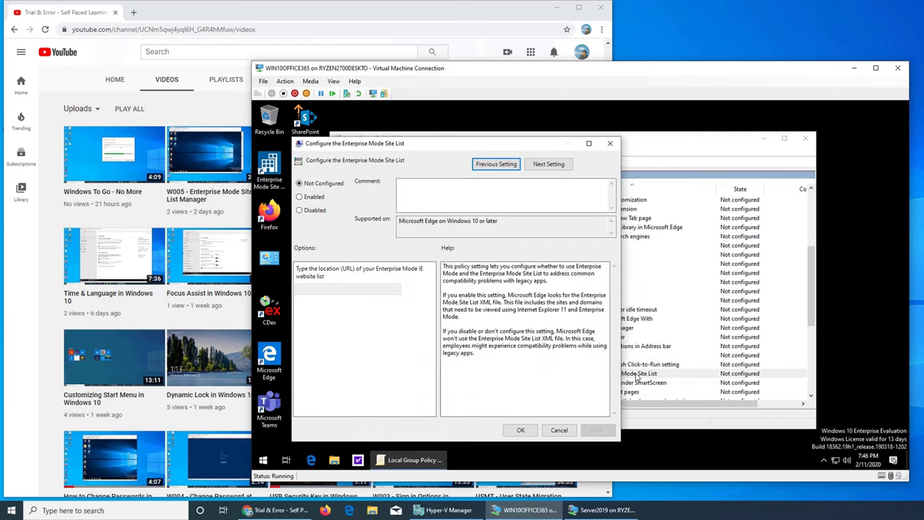
{"action": "left_click", "coordinate": [309, 199]}
{"action": "left_click", "coordinate": [330, 291]}
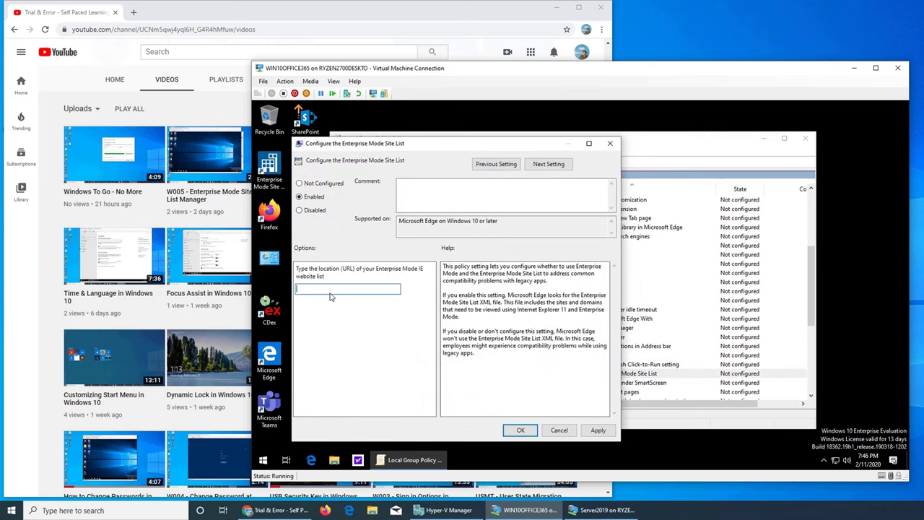
{"action": "left_click", "coordinate": [552, 9]}
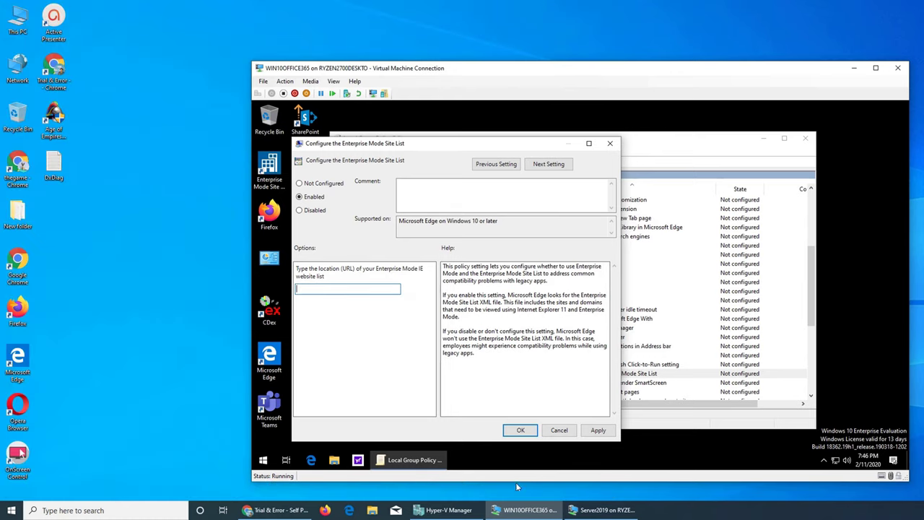
{"action": "left_click", "coordinate": [522, 510]}
- Open a maximised File Explorer on the Server 2019 VM and go to E:\ESML
{"action": "left_click", "coordinate": [536, 511]}
{"action": "left_click", "coordinate": [603, 510]}
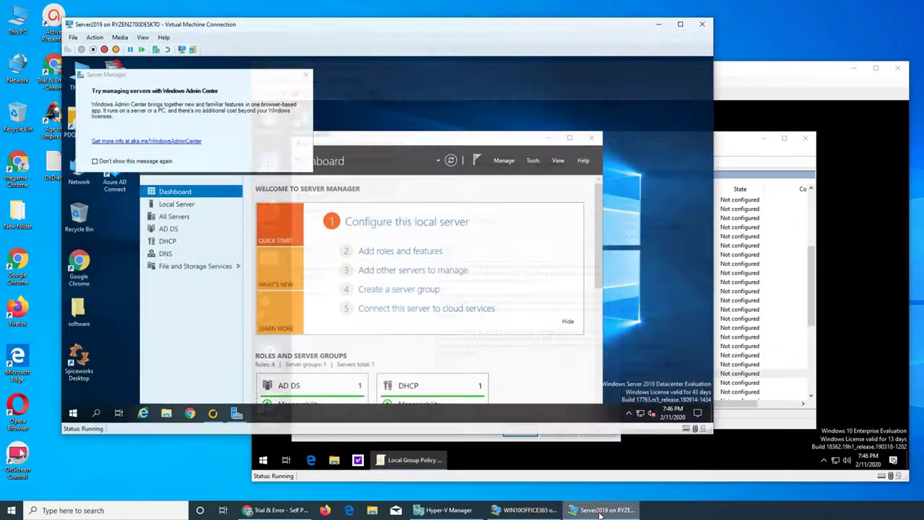
{"action": "left_click", "coordinate": [156, 409]}
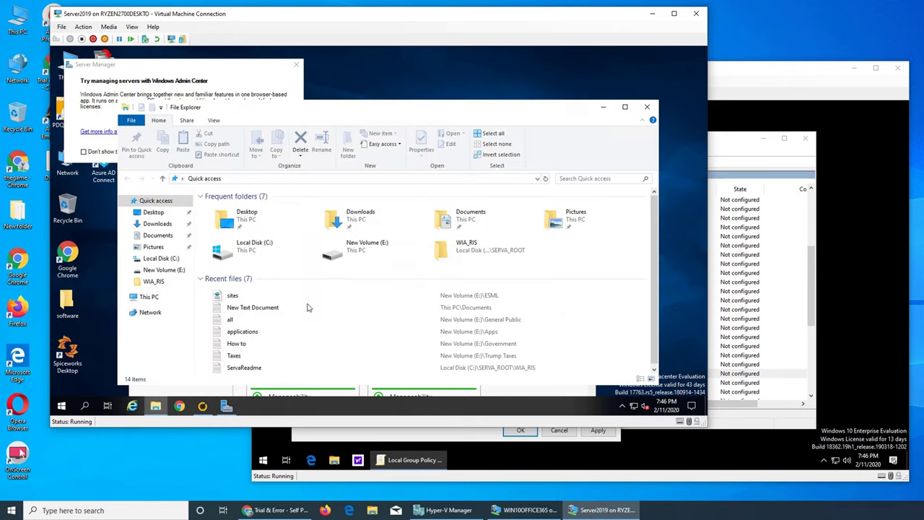
{"action": "double_click", "coordinate": [561, 108]}
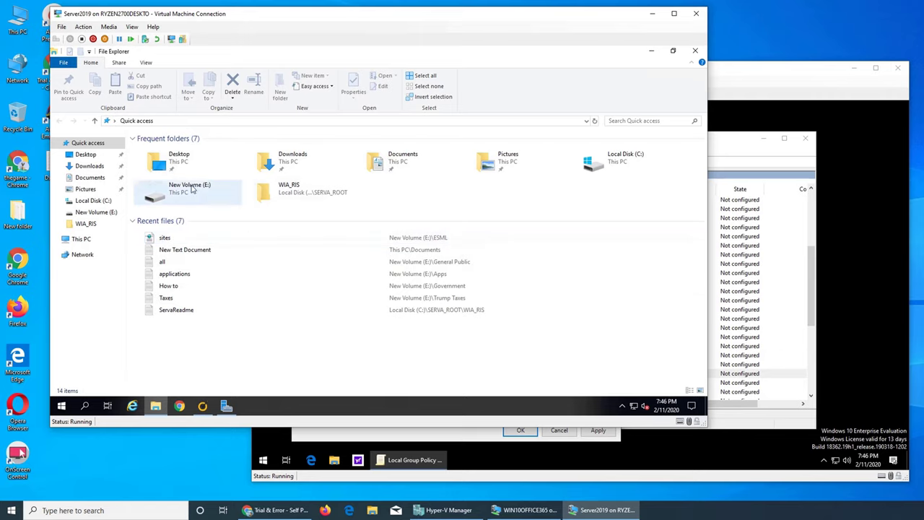
{"action": "double_click", "coordinate": [190, 189]}
{"action": "double_click", "coordinate": [152, 160]}
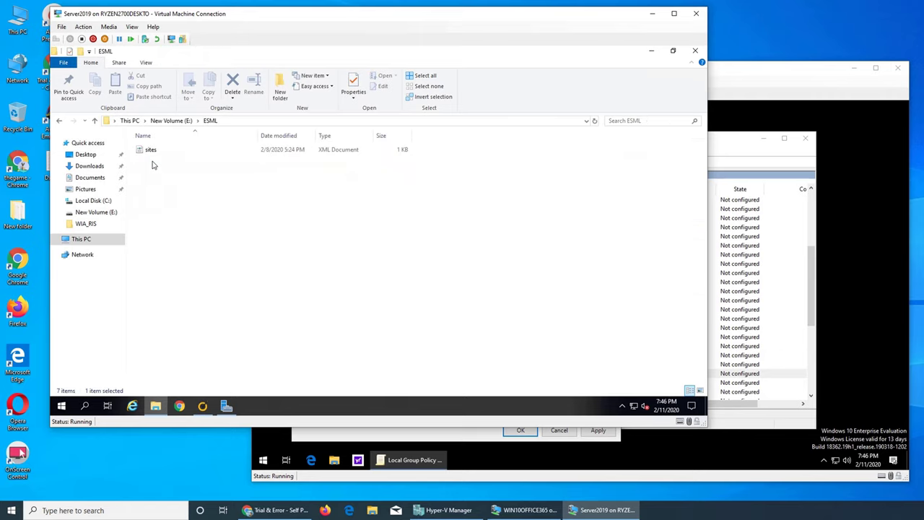
- Rewrite the address bar path to point at \\server19 instead of drive E:
{"action": "left_click", "coordinate": [236, 121]}
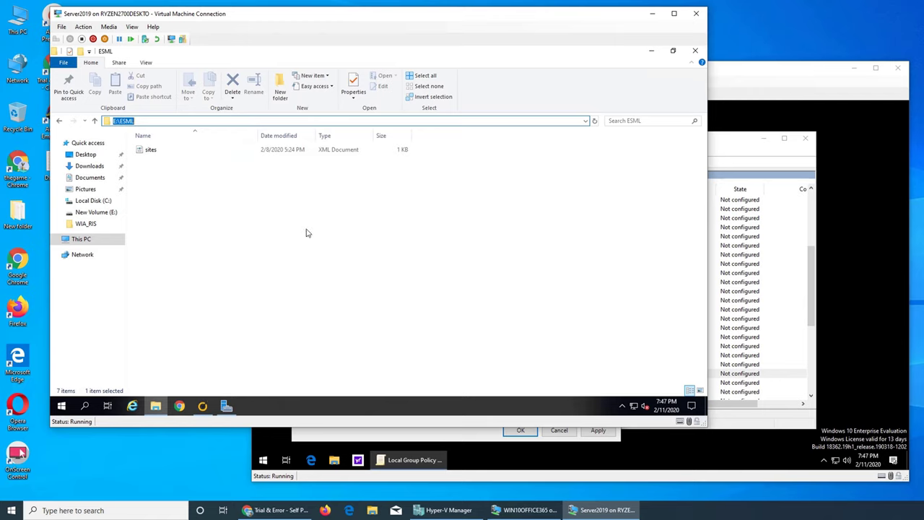
{"action": "key", "text": "End"}
{"action": "key", "text": "BackSpace"}
{"action": "key", "text": "BackSpace"}
{"action": "type", "text": "\\server19\\"}
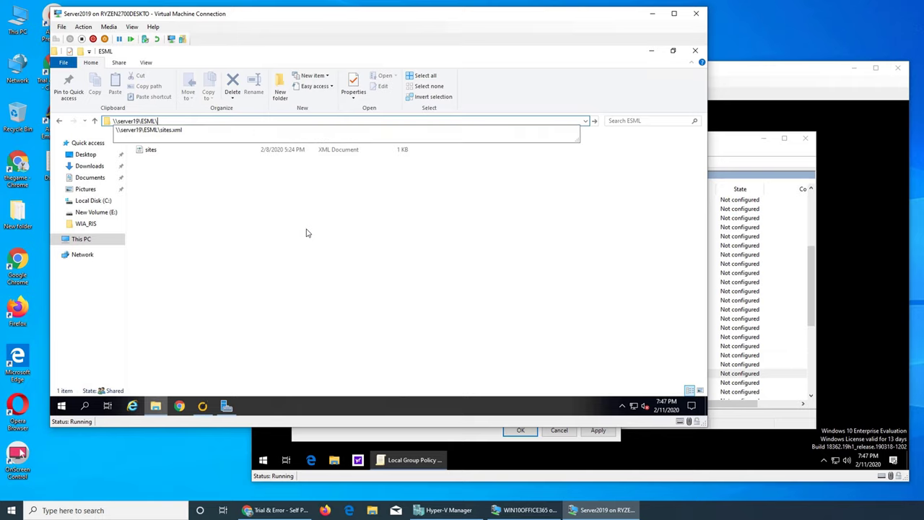
{"action": "key", "text": "Return"}
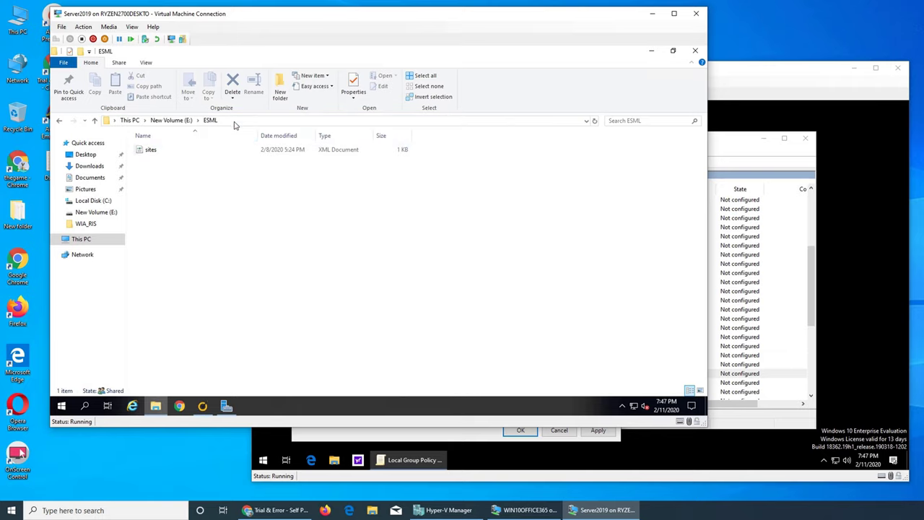
- Enter \\server19\ESML\sites.xml in the address bar and select the full path for copying
{"action": "left_click", "coordinate": [233, 123]}
{"action": "key", "text": "BackSpace"}
{"action": "key", "text": "BackSpace"}
{"action": "key", "text": "BackSpace"}
{"action": "key", "text": "BackSpace"}
{"action": "key", "text": "BackSpace"}
{"action": "key", "text": "BackSpace"}
{"action": "key", "text": "BackSpace"}
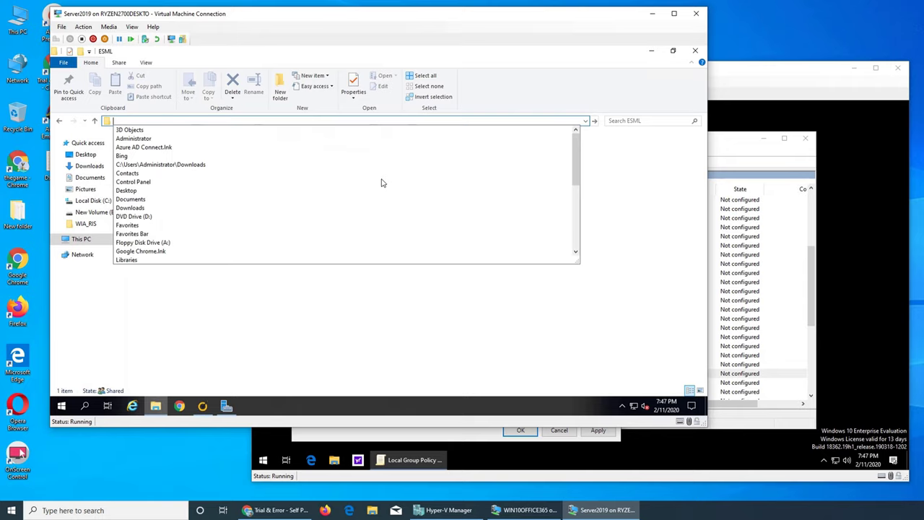
{"action": "type", "text": "\\\\server1"}
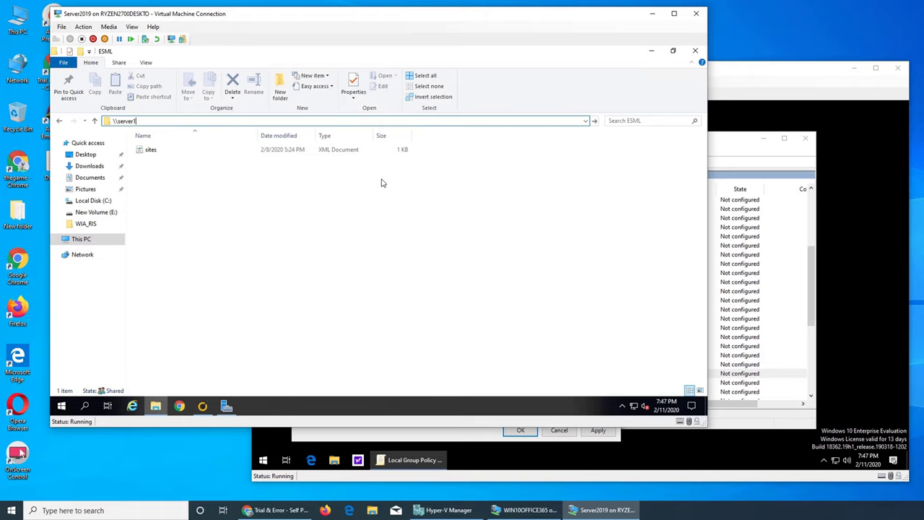
{"action": "type", "text": "9\\e"}
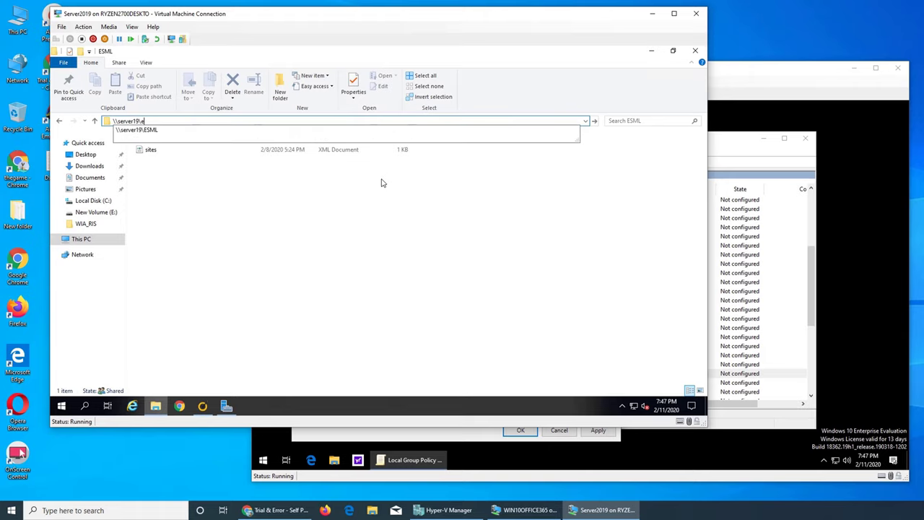
{"action": "key", "text": "Down"}
{"action": "type", "text": "\\"}
{"action": "key", "text": "Down"}
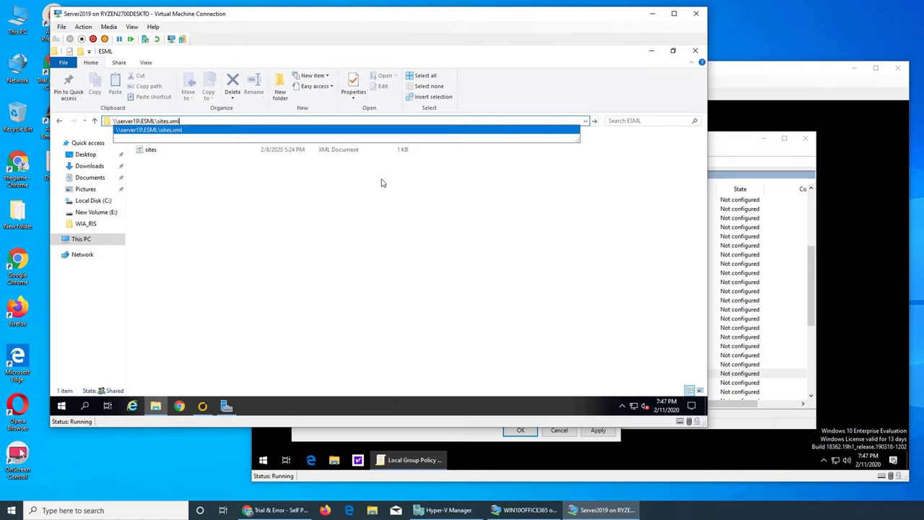
{"action": "key", "text": "shift+Left"}
{"action": "key", "text": "shift+Left"}
{"action": "key", "text": "shift+Left"}
{"action": "key", "text": "shift+Left"}
{"action": "key", "text": "shift+Left"}
{"action": "key", "text": "shift+Left"}
{"action": "key", "text": "shift+Left"}
{"action": "key", "text": "shift+Left"}
{"action": "key", "text": "shift+Left"}
{"action": "key", "text": "shift+Left"}
{"action": "key", "text": "shift+Left"}
{"action": "key", "text": "shift+Left"}
{"action": "key", "text": "shift+Left"}
{"action": "key", "text": "shift+Left"}
{"action": "key", "text": "shift+Left"}
{"action": "key", "text": "shift+Left"}
{"action": "key", "text": "shift+Left"}
{"action": "key", "text": "shift+Left"}
{"action": "key", "text": "shift+Left"}
{"action": "key", "text": "shift+Left"}
{"action": "key", "text": "ctrl+c"}
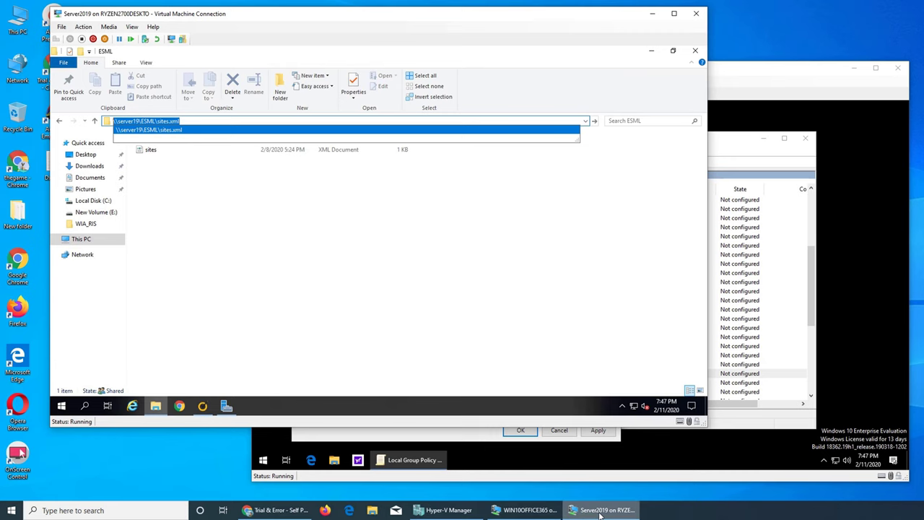
- Paste \\server19\ESML\sites.xml into the policy's site list box and confirm with OK
{"action": "left_click", "coordinate": [531, 511]}
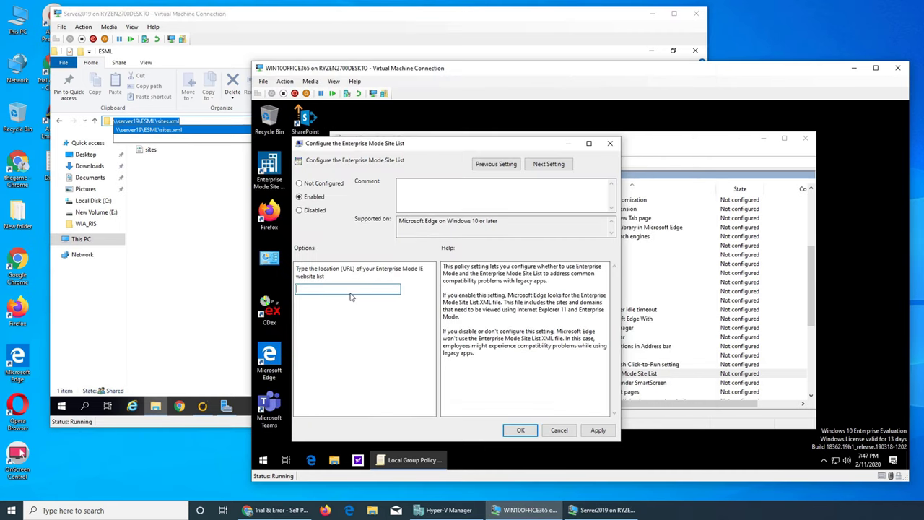
{"action": "key", "text": "ctrl+v"}
{"action": "left_click", "coordinate": [520, 431]}
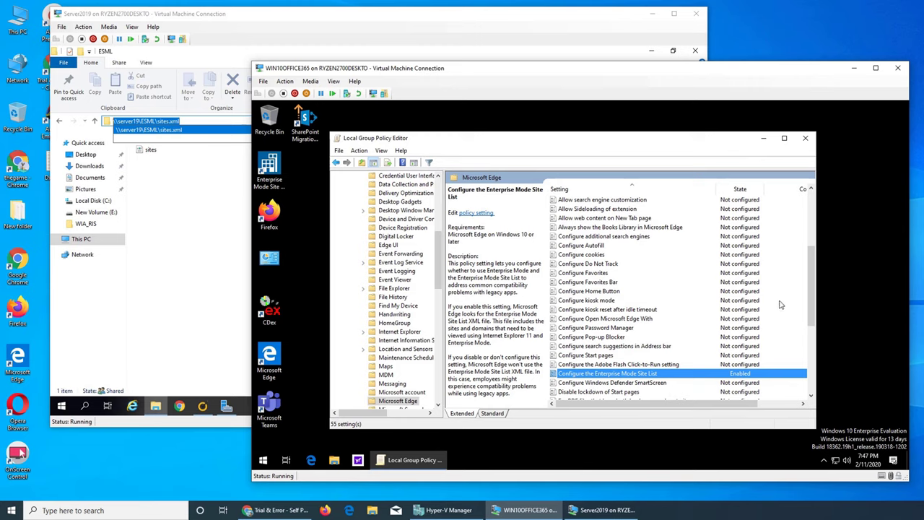
- Quit the Local Group Policy Editor via File > Exit and launch Microsoft Edge
{"action": "left_click", "coordinate": [19, 454]}
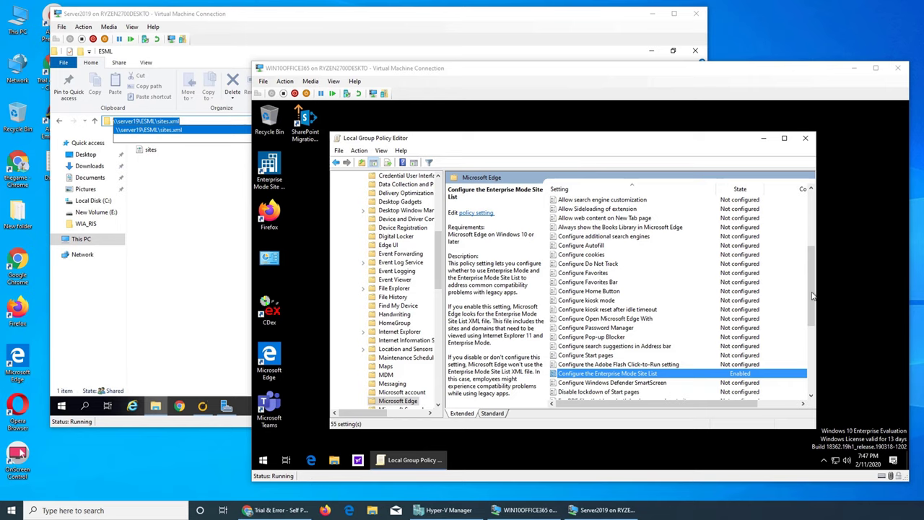
{"action": "left_click_drag", "start_coordinate": [814, 325], "coordinate": [822, 358]}
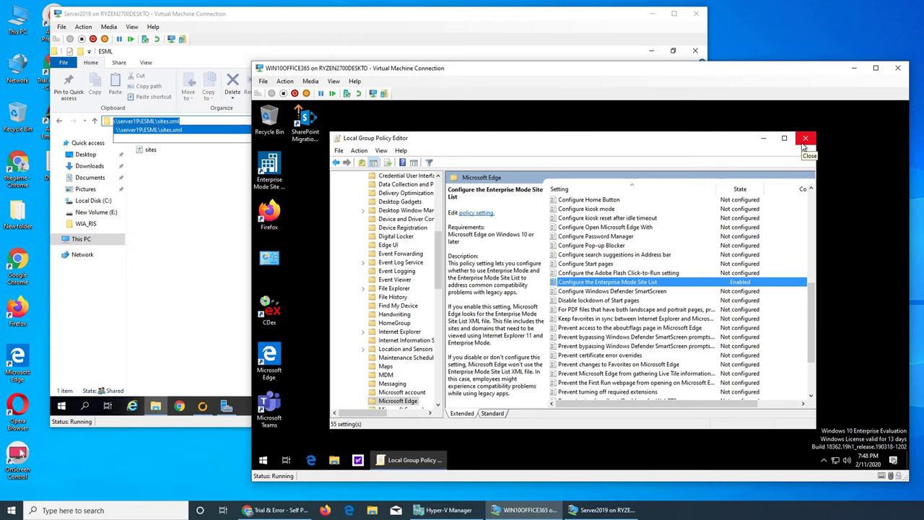
{"action": "left_click", "coordinate": [358, 151]}
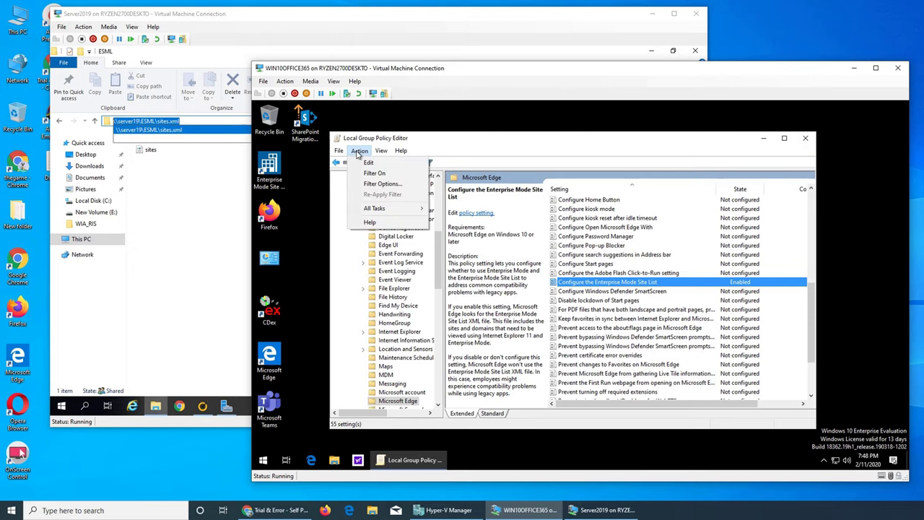
{"action": "left_click", "coordinate": [358, 151]}
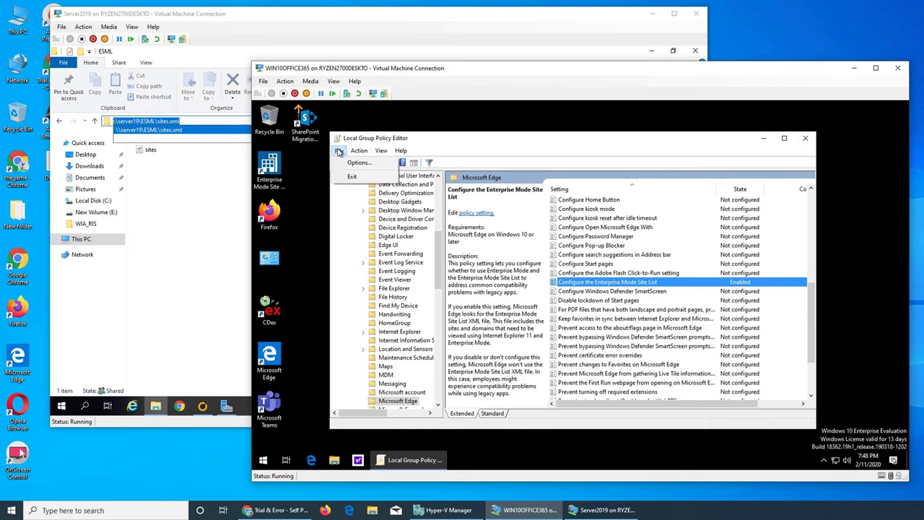
{"action": "left_click", "coordinate": [338, 150]}
{"action": "left_click", "coordinate": [345, 184]}
{"action": "left_click", "coordinate": [311, 461]}
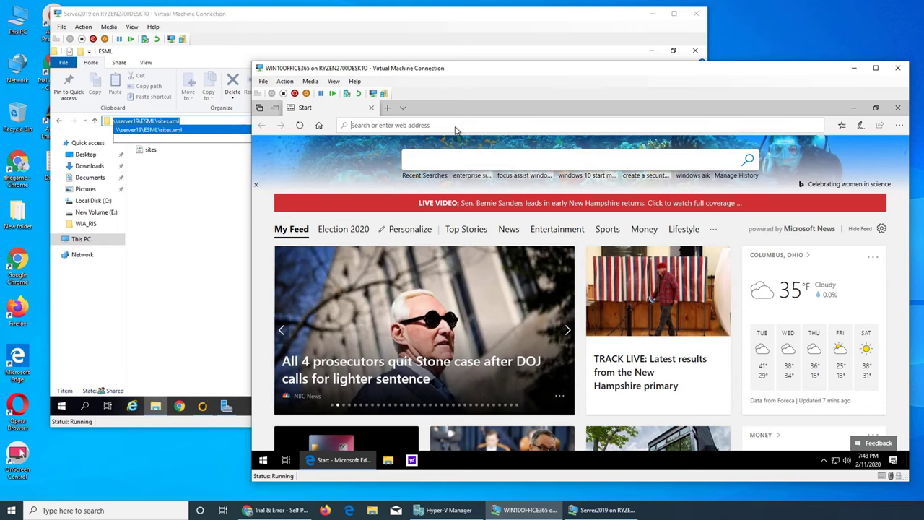
{"action": "type", "text": "yahoo"}
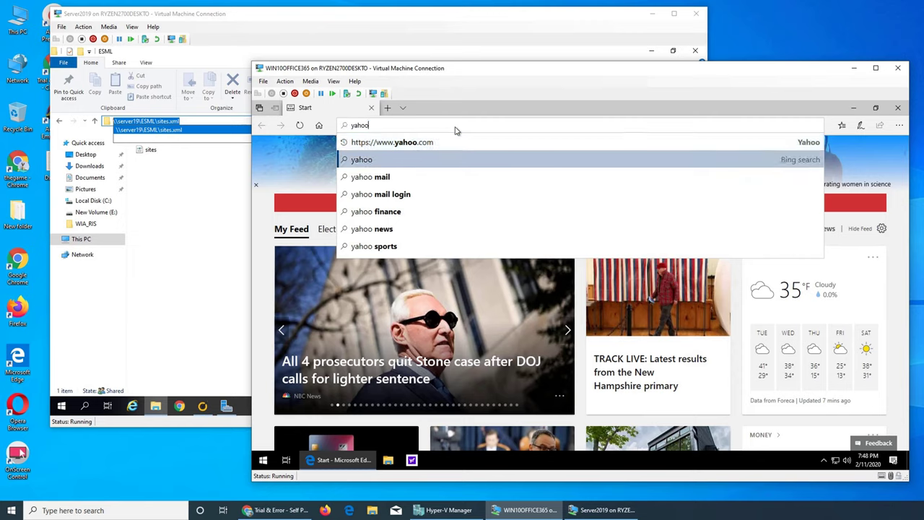
{"action": "key", "text": "Return"}
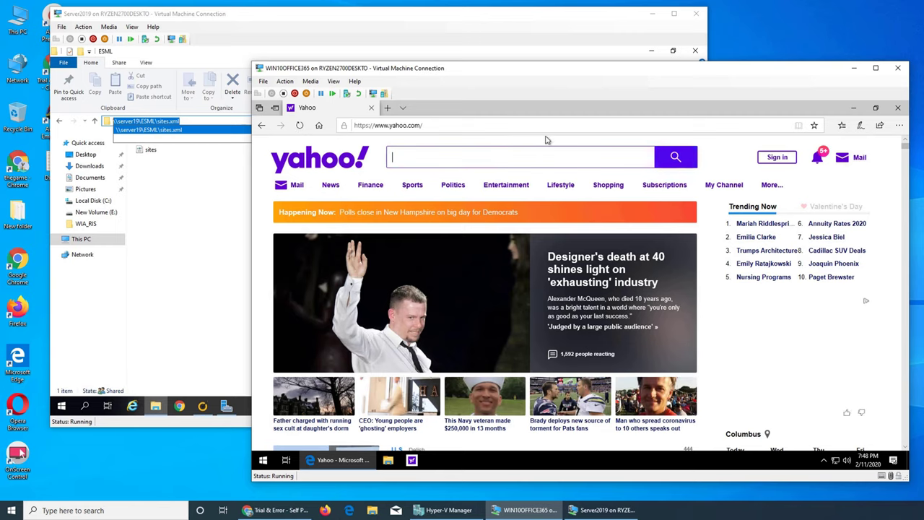
{"action": "left_click", "coordinate": [600, 128]}
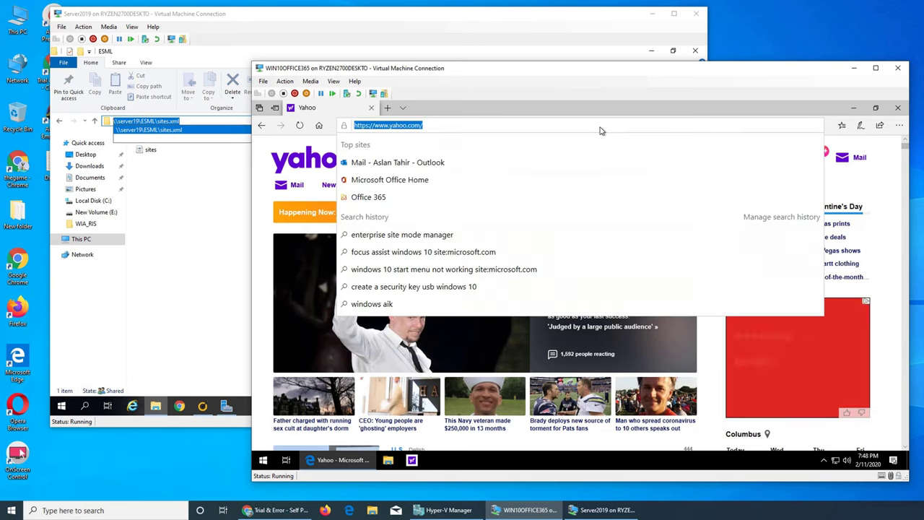
{"action": "type", "text": "g"}
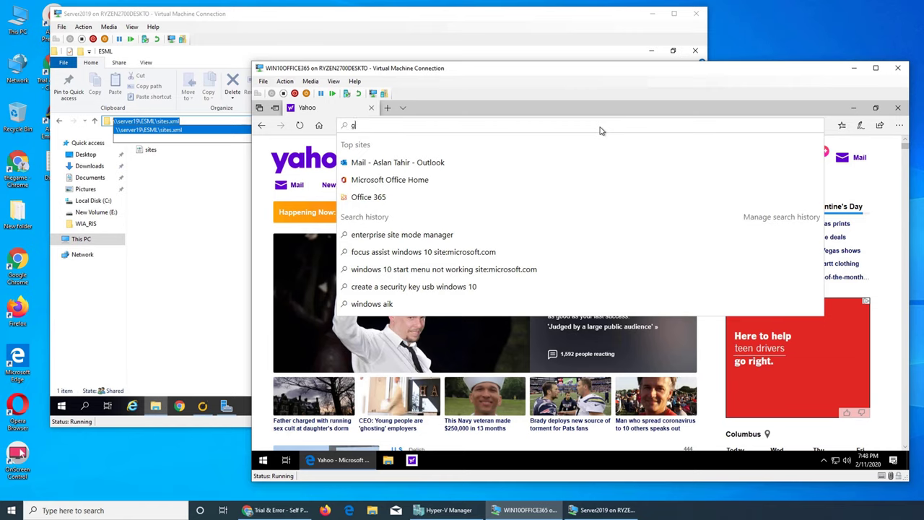
{"action": "type", "text": "oogle"}
{"action": "key", "text": "Return"}
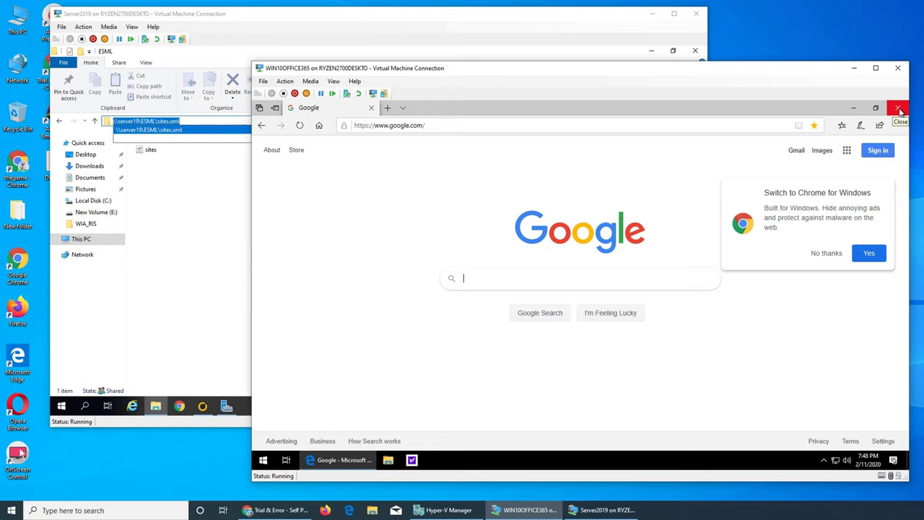
{"action": "left_click", "coordinate": [900, 110]}
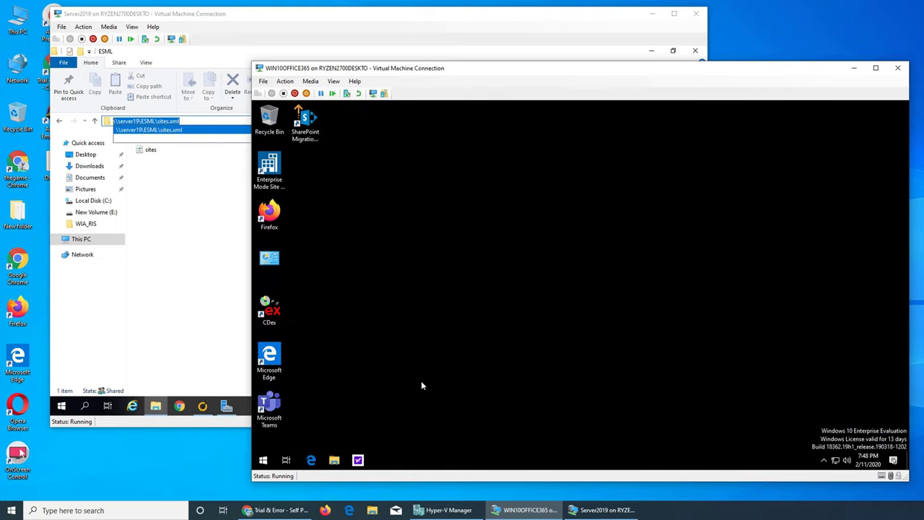
- Refresh the VM desktop and sign out of the user account from Start
{"action": "right_click", "coordinate": [411, 299]}
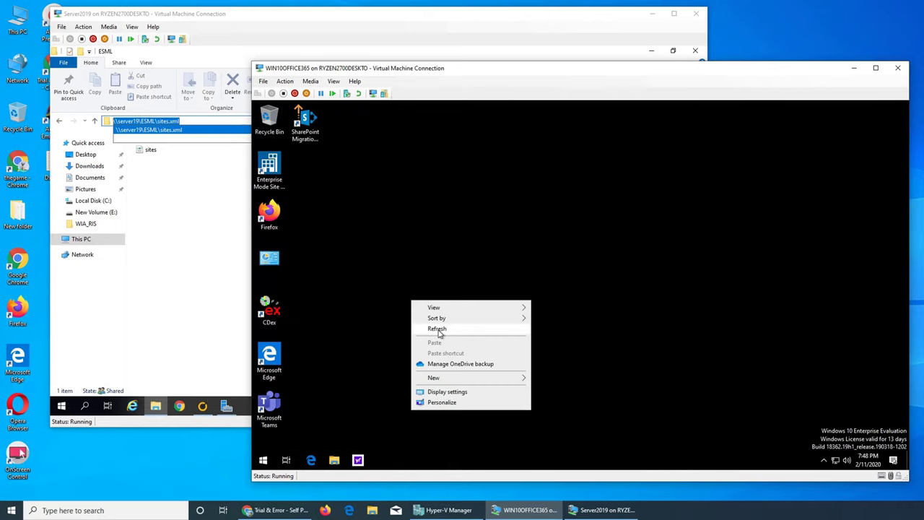
{"action": "left_click", "coordinate": [437, 329]}
{"action": "left_click", "coordinate": [263, 460]}
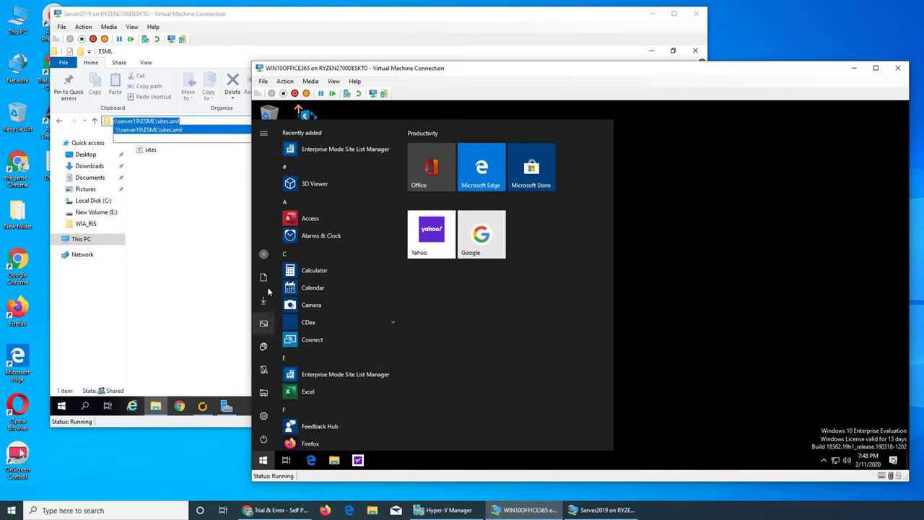
{"action": "left_click", "coordinate": [263, 253]}
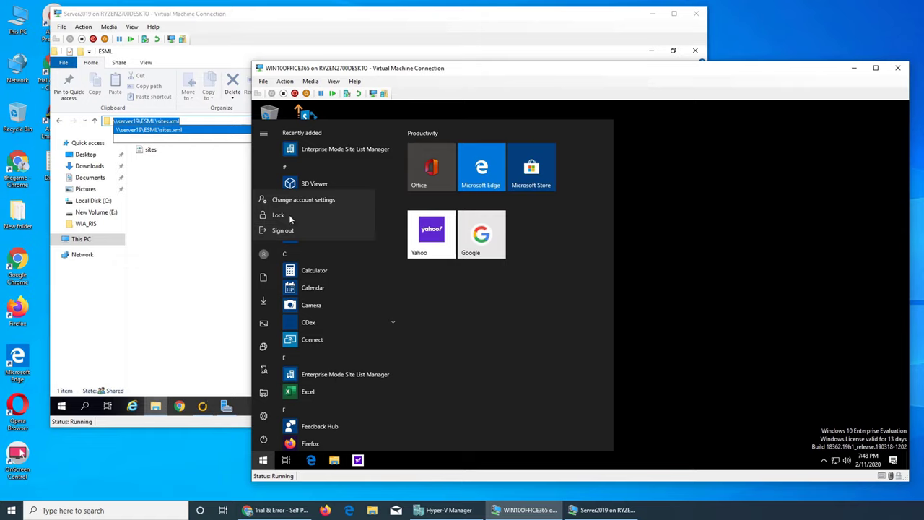
{"action": "left_click", "coordinate": [288, 231]}
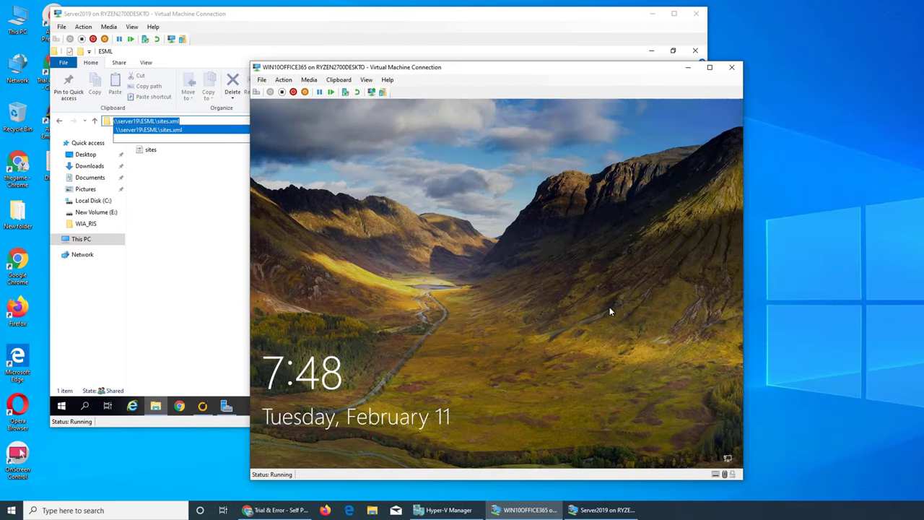
- Sign back in with the account password and minimise the server VM window
{"action": "left_click", "coordinate": [526, 341]}
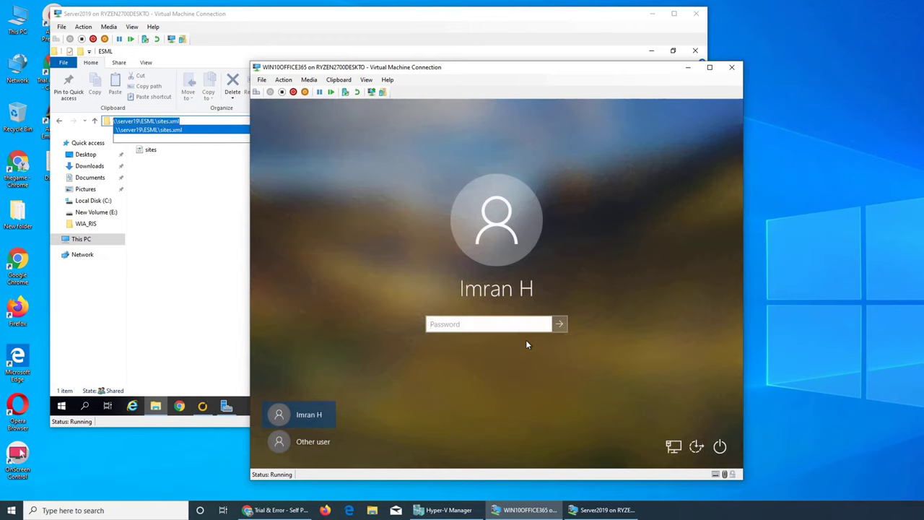
{"action": "type", "text": "•••••••••••"}
{"action": "key", "text": "Return"}
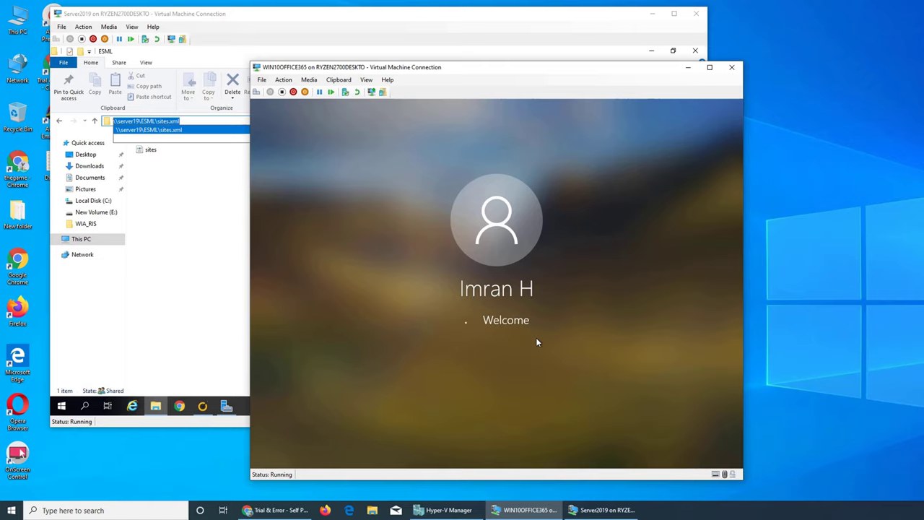
{"action": "left_click", "coordinate": [653, 14]}
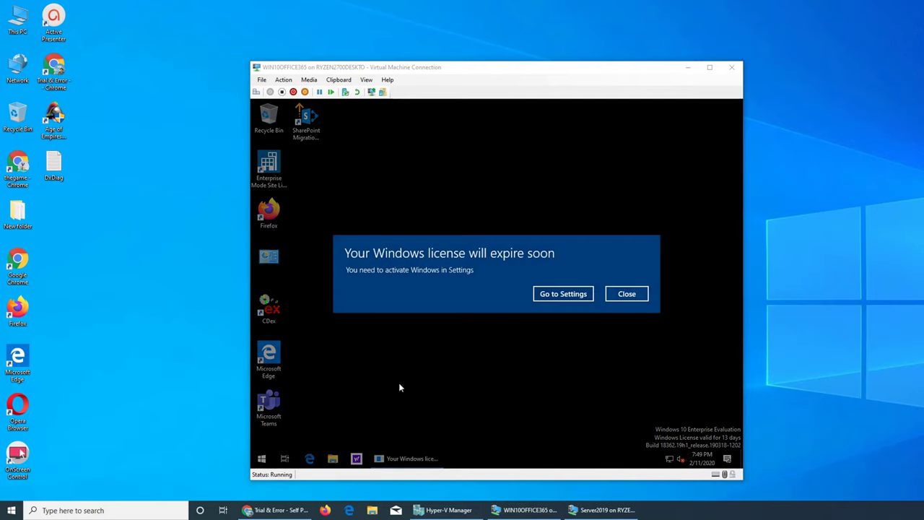
- Dismiss the licence warning, launch Edge, and browse to yahoo in a fresh tab
{"action": "left_click", "coordinate": [626, 294]}
{"action": "left_click", "coordinate": [308, 459]}
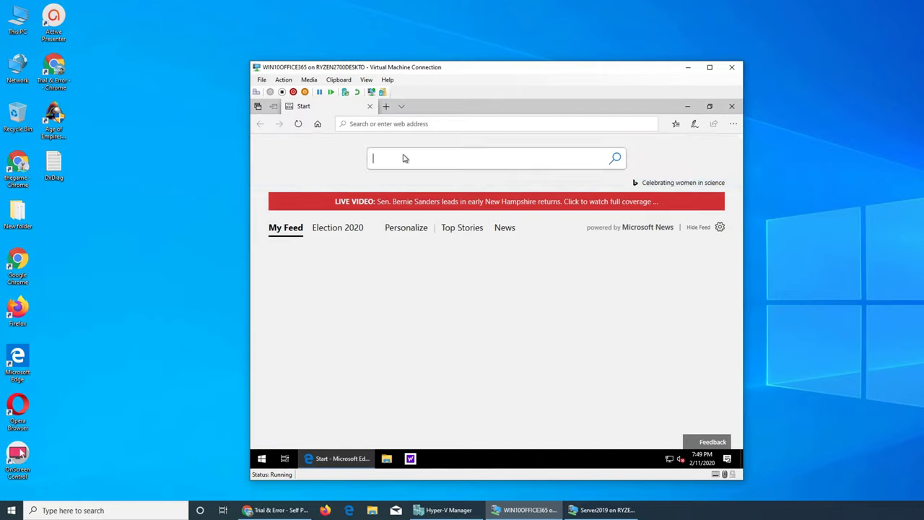
{"action": "left_click", "coordinate": [386, 107]}
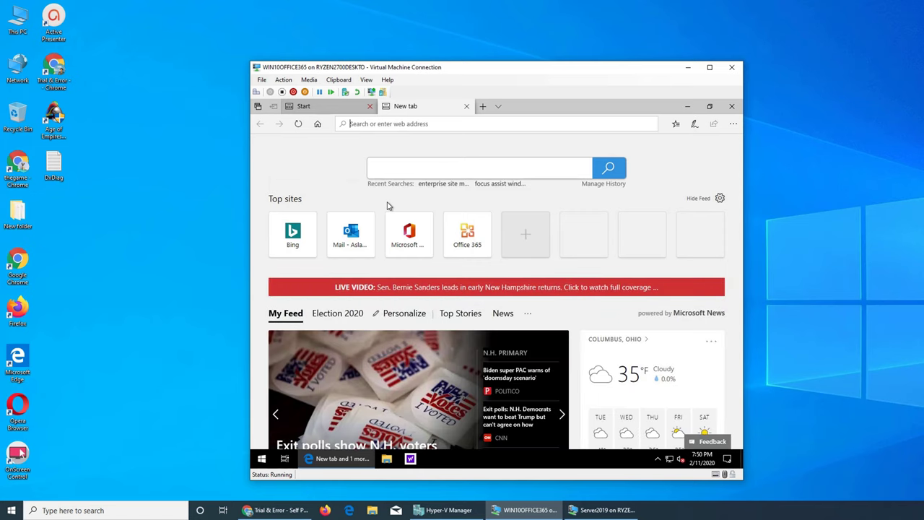
{"action": "left_click", "coordinate": [370, 106]}
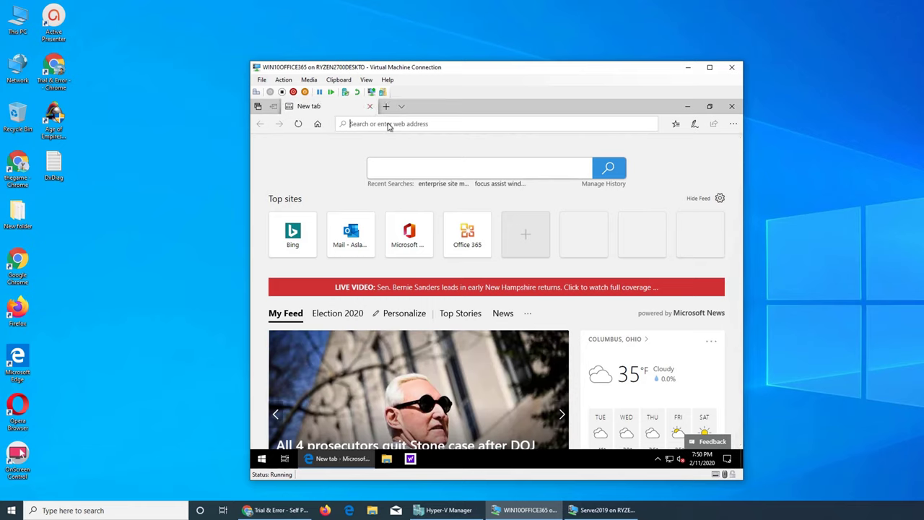
{"action": "left_click", "coordinate": [388, 124]}
{"action": "type", "text": "yahoo"}
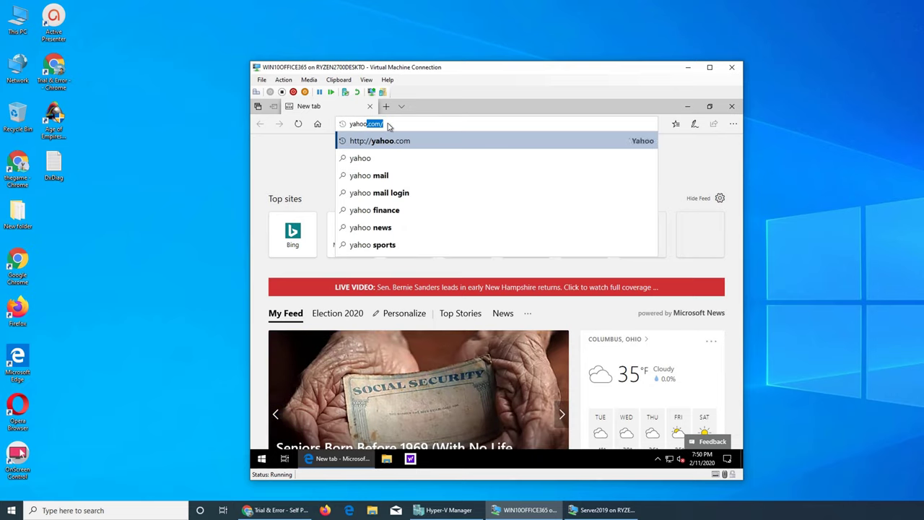
{"action": "key", "text": "Return"}
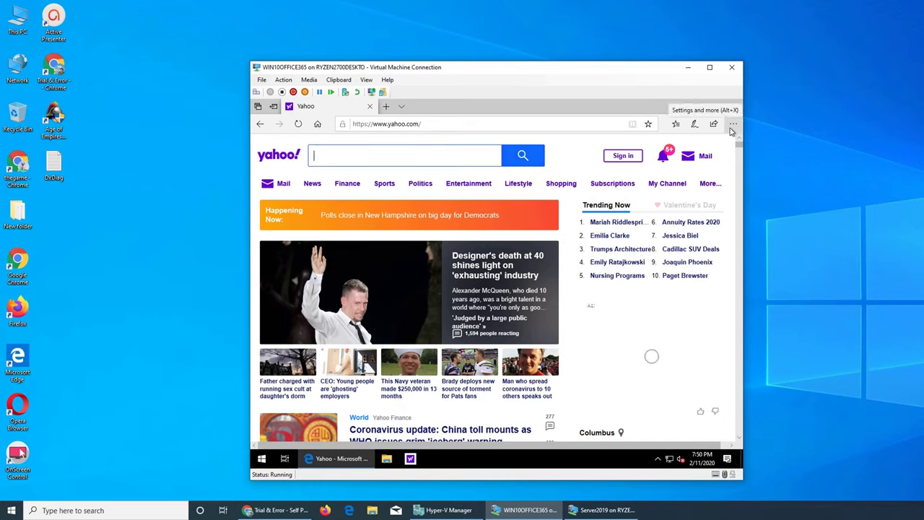
- Replace the address with google, load the Google home page, and close Edge
{"action": "left_click", "coordinate": [457, 127]}
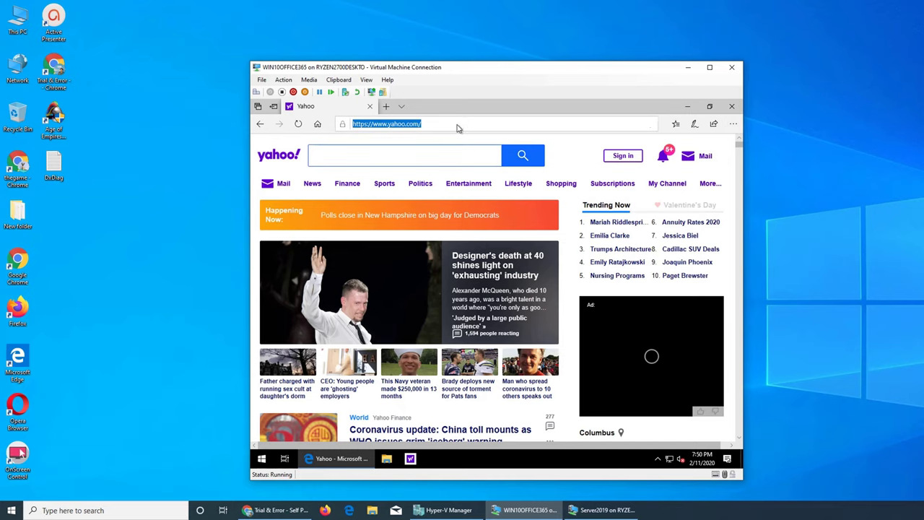
{"action": "type", "text": "google"}
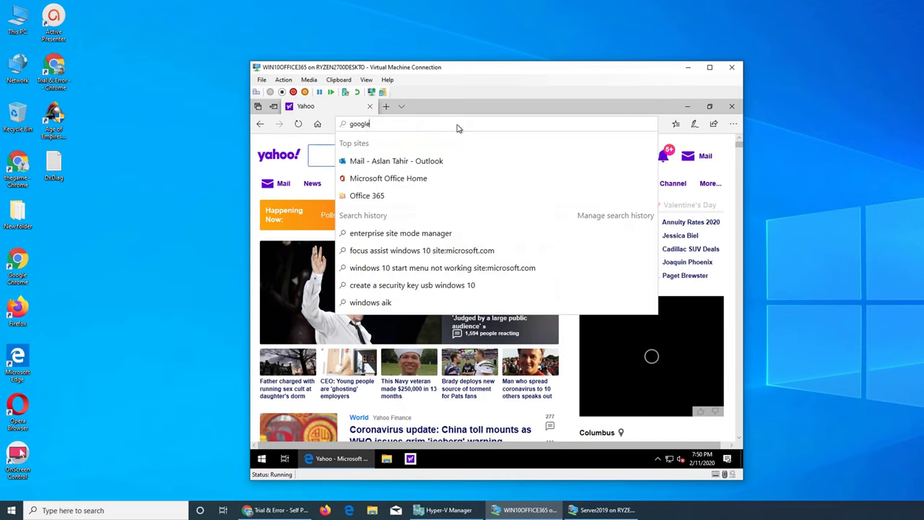
{"action": "key", "text": "Return"}
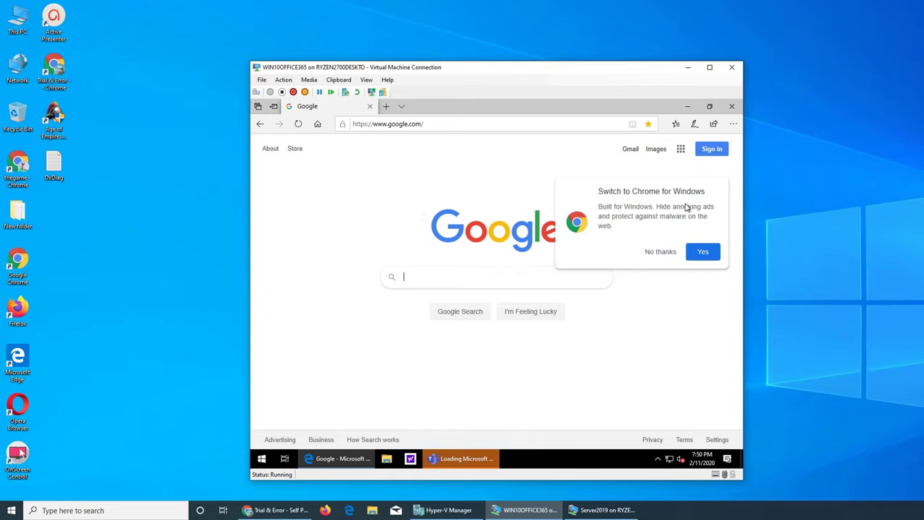
{"action": "left_click", "coordinate": [732, 106]}
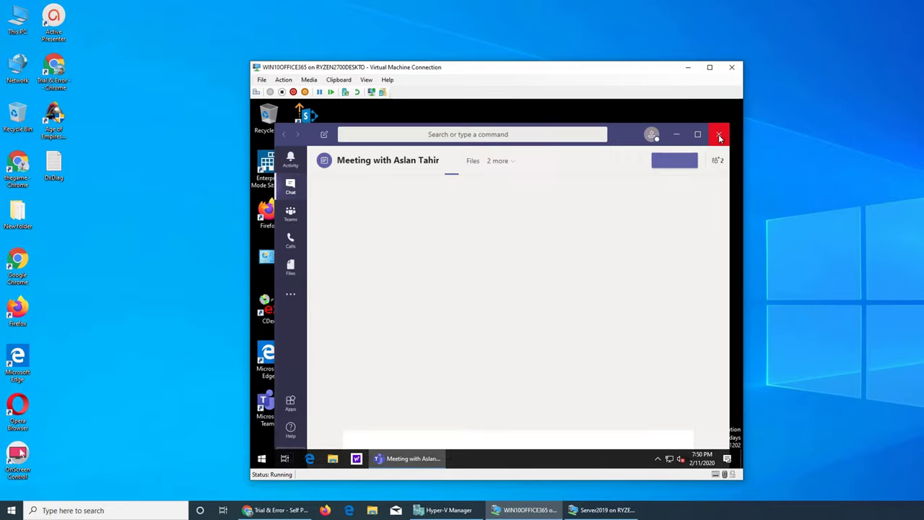
{"action": "left_click", "coordinate": [720, 136]}
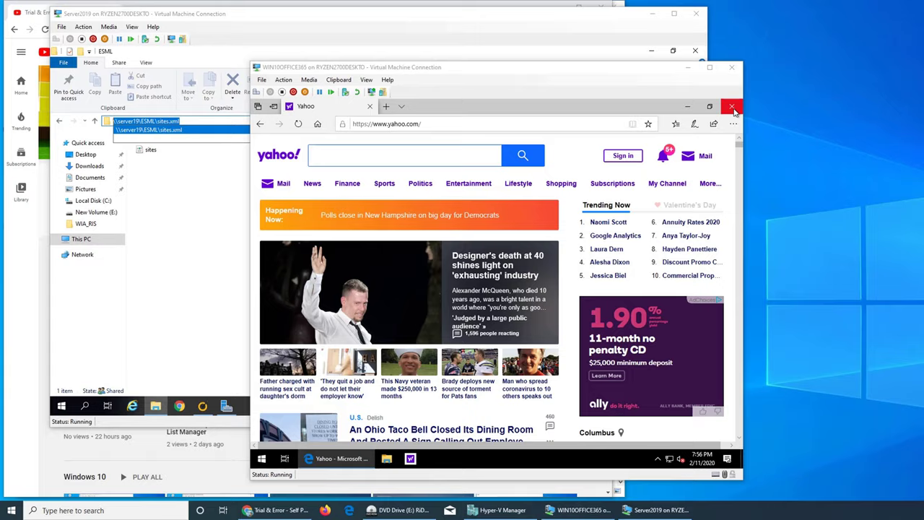
{"action": "left_click", "coordinate": [732, 107]}
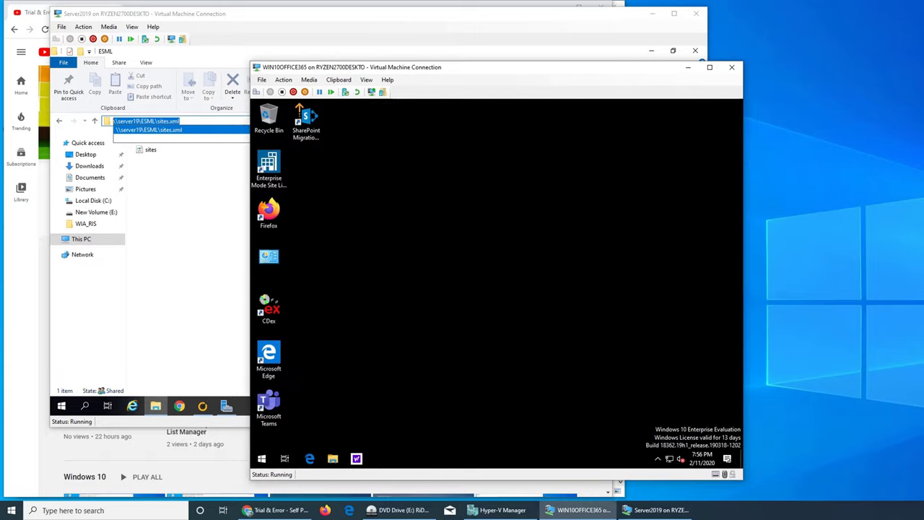